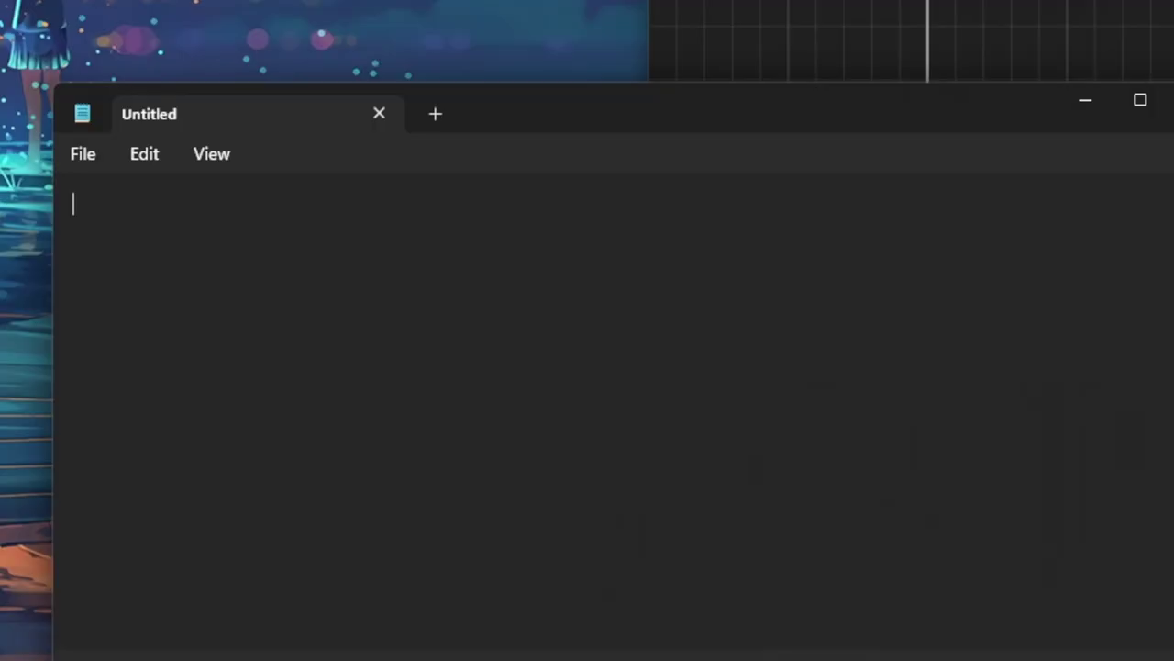
Step: Type 'Baka Baka Roboto.' into the Untitled Notepad document
text(Baka Baka Roboto.)
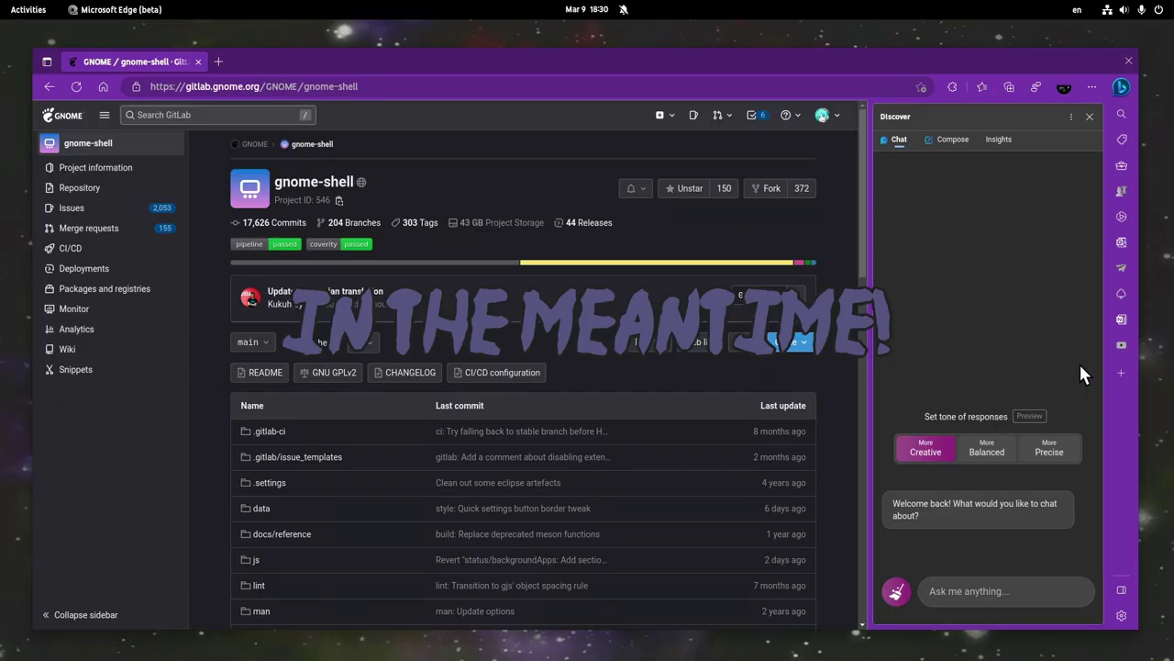
Step: Ask Bing Chat 'How to do quarter tiling in GNOME Shell?'
click(1063, 588)
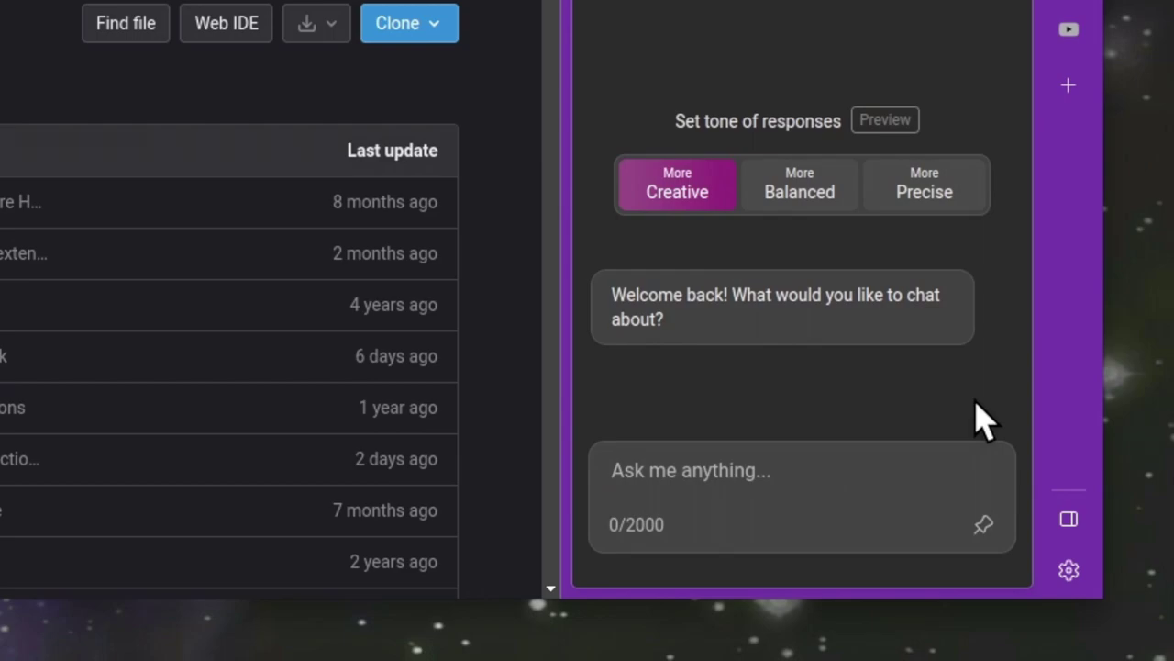
text(How to do q)
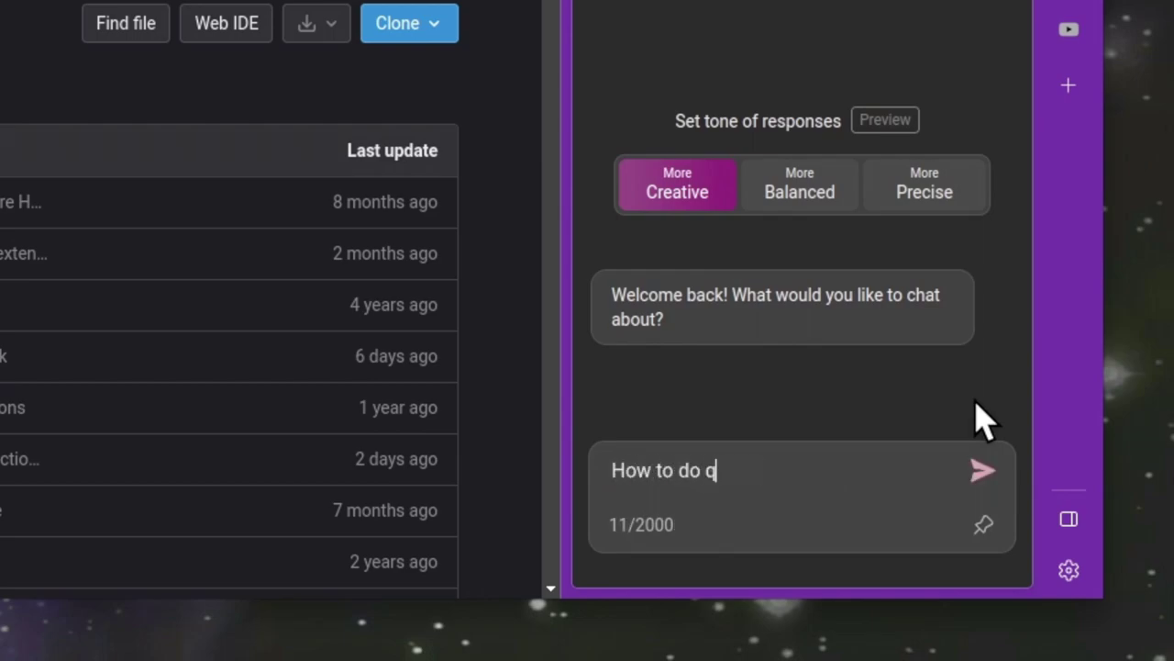
text(uarter tiling in )
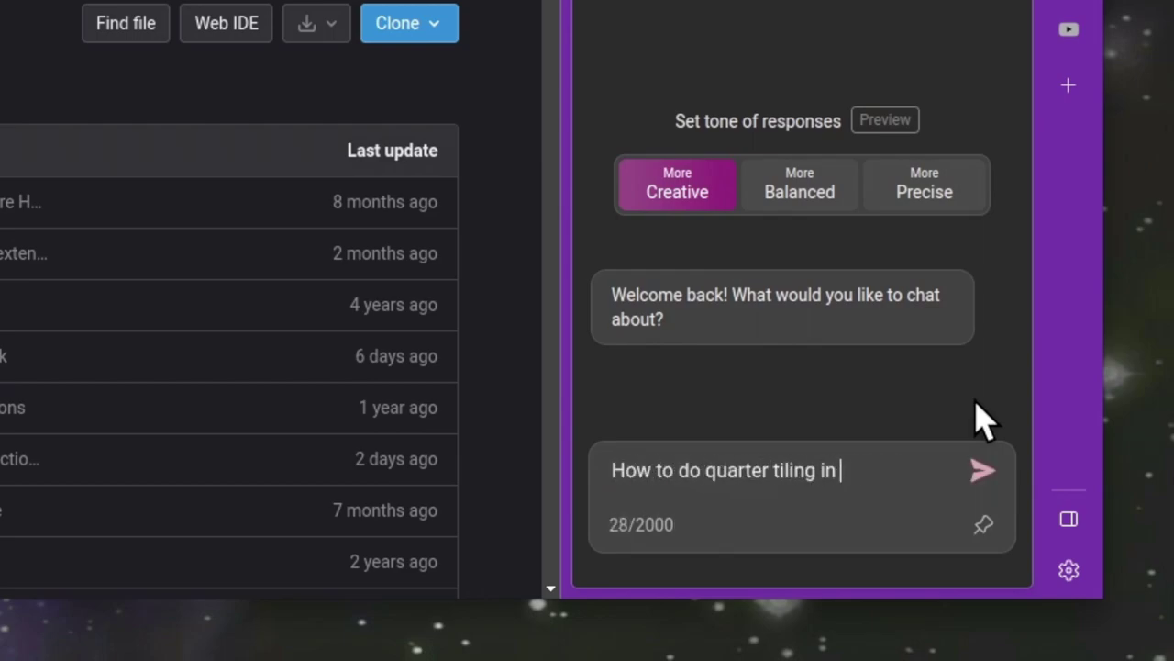
text(GNOME Shell?)
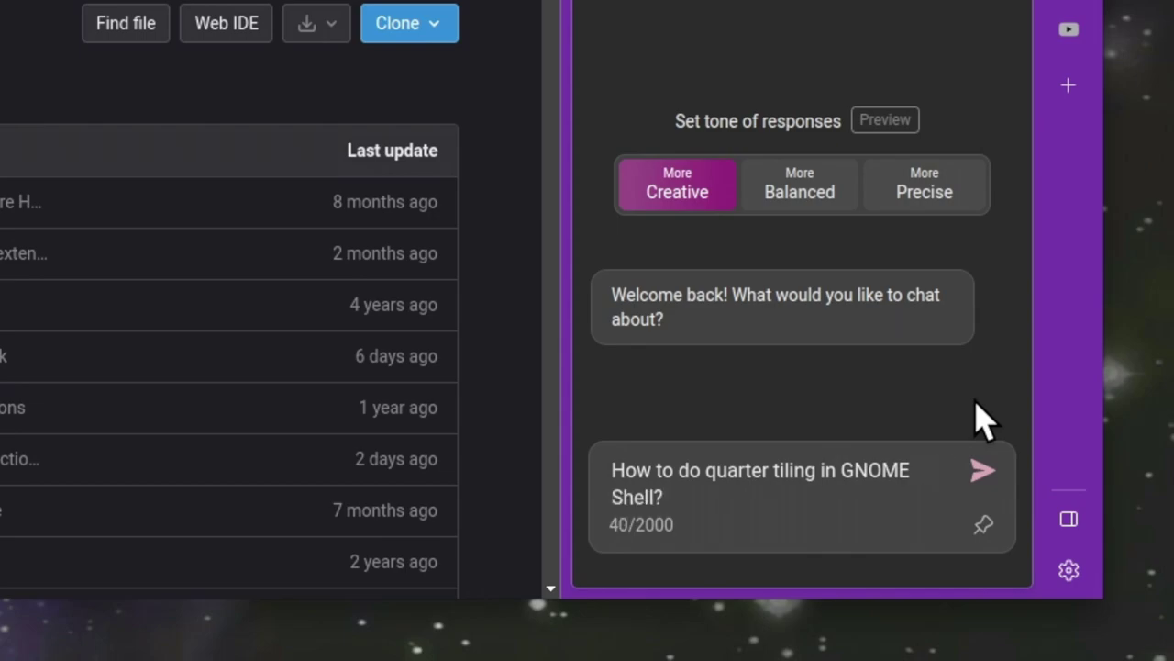
key(Return)
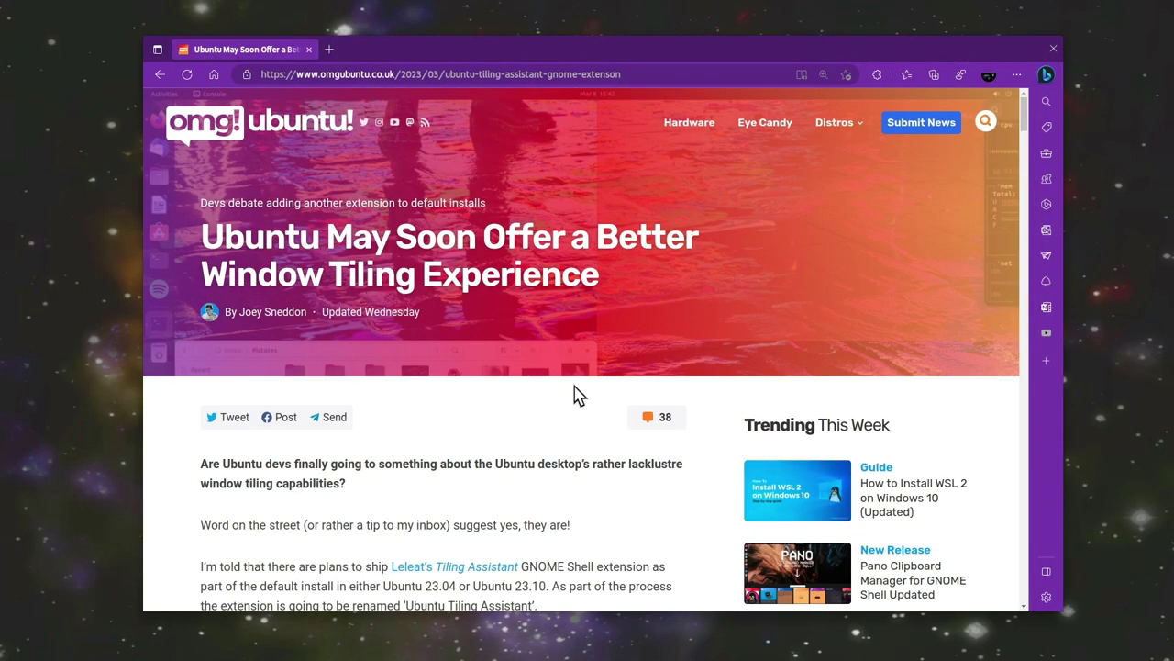
Step: Select the headline of the omg! ubuntu tiling article
triple_click(516, 267)
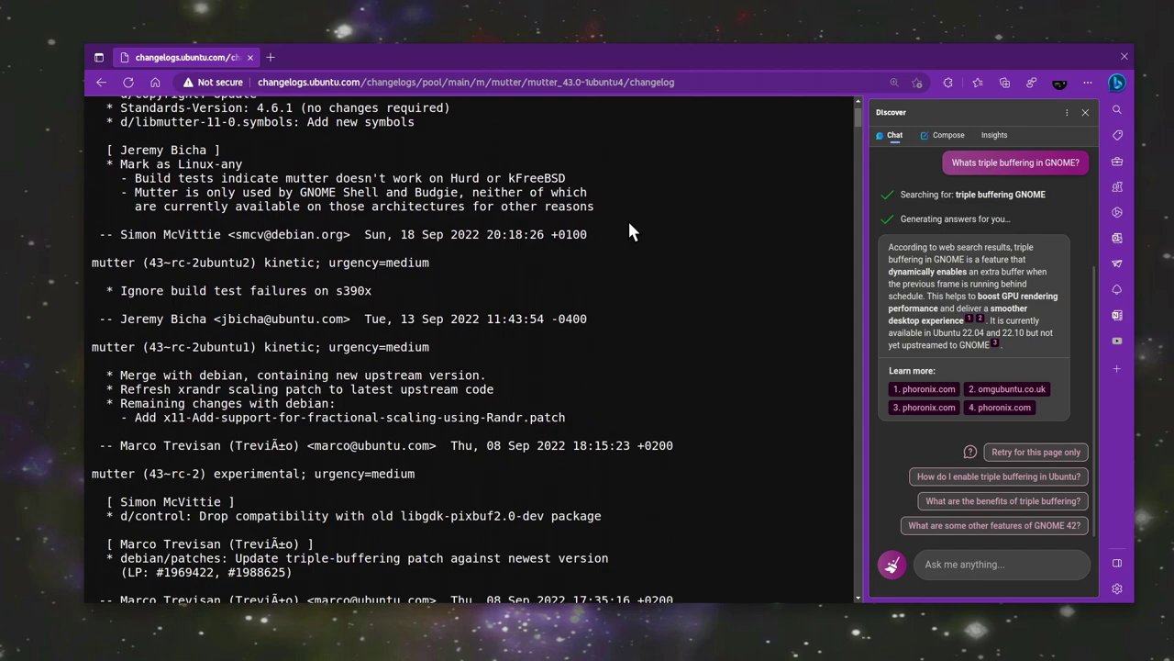
Step: Scroll down the mutter changelog and select the 'Update triple-buffering patch' line
scroll(629, 231, down, 7)
scroll(631, 229, down, 1)
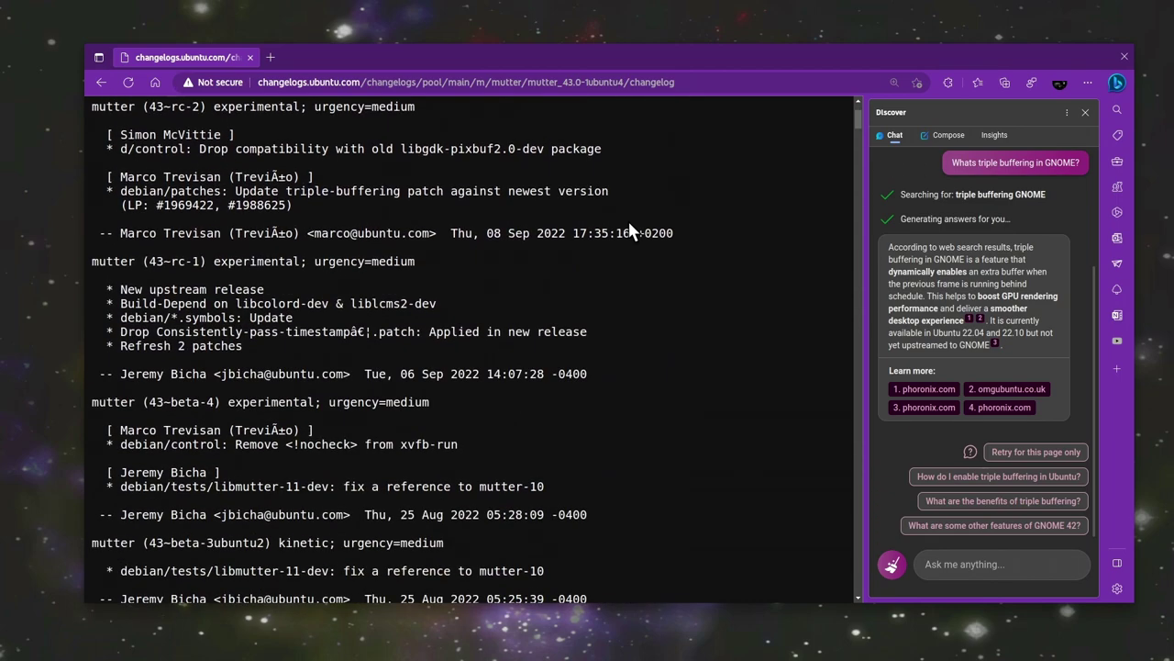
triple_click(517, 191)
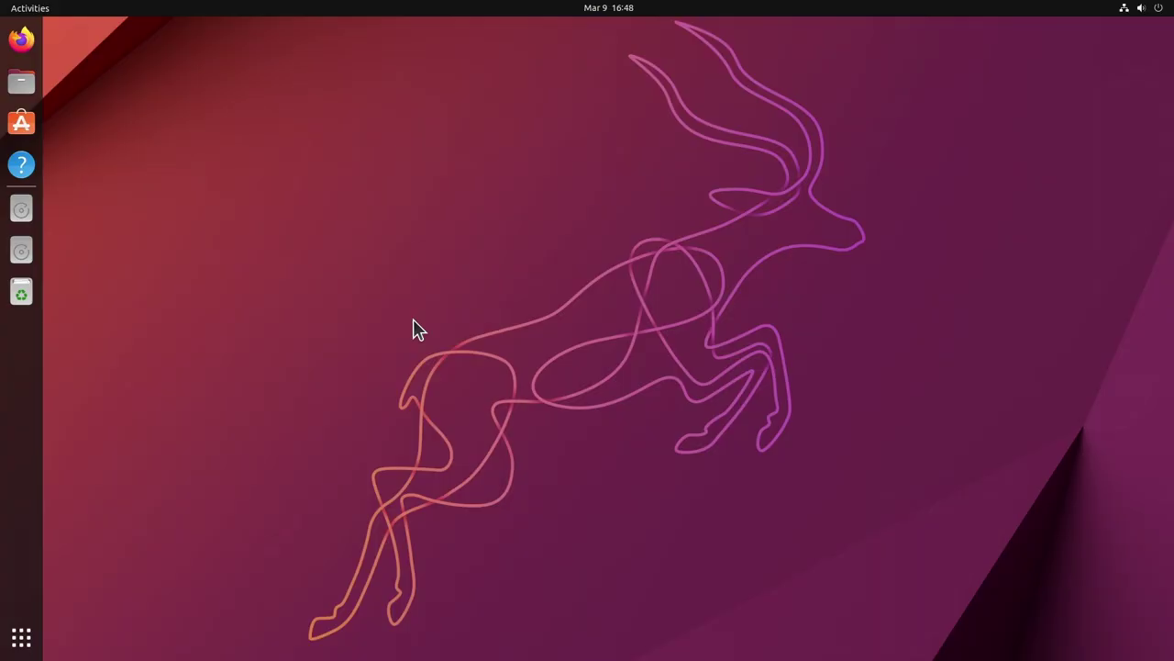
right_click(349, 221)
click(379, 227)
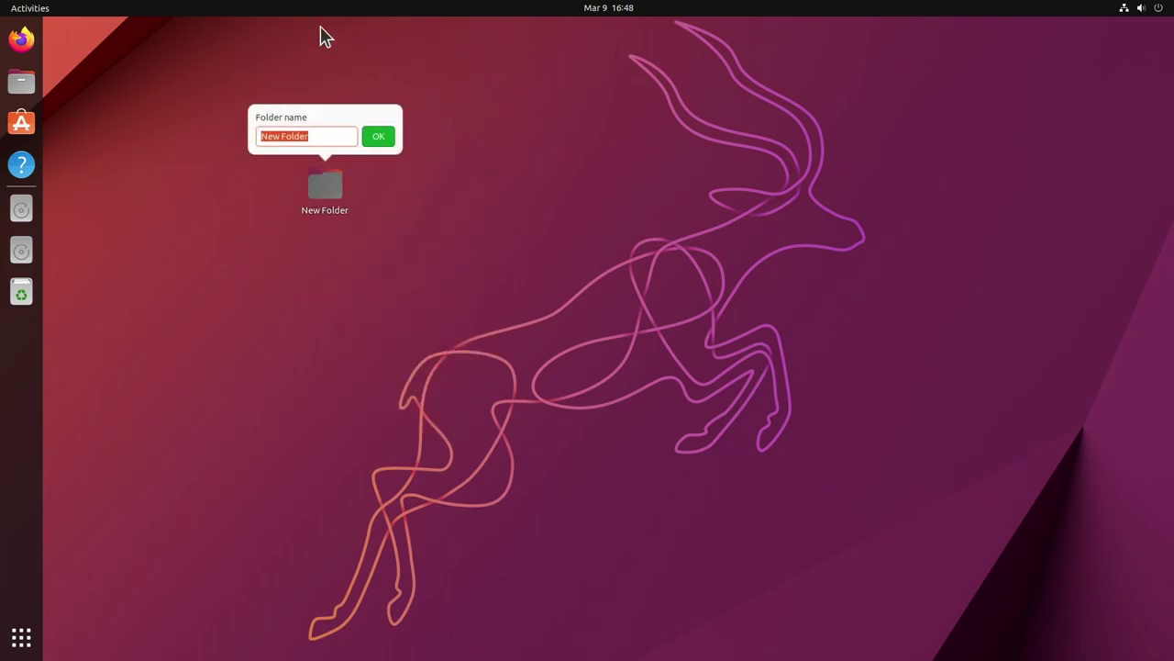
key(Return)
click(322, 189)
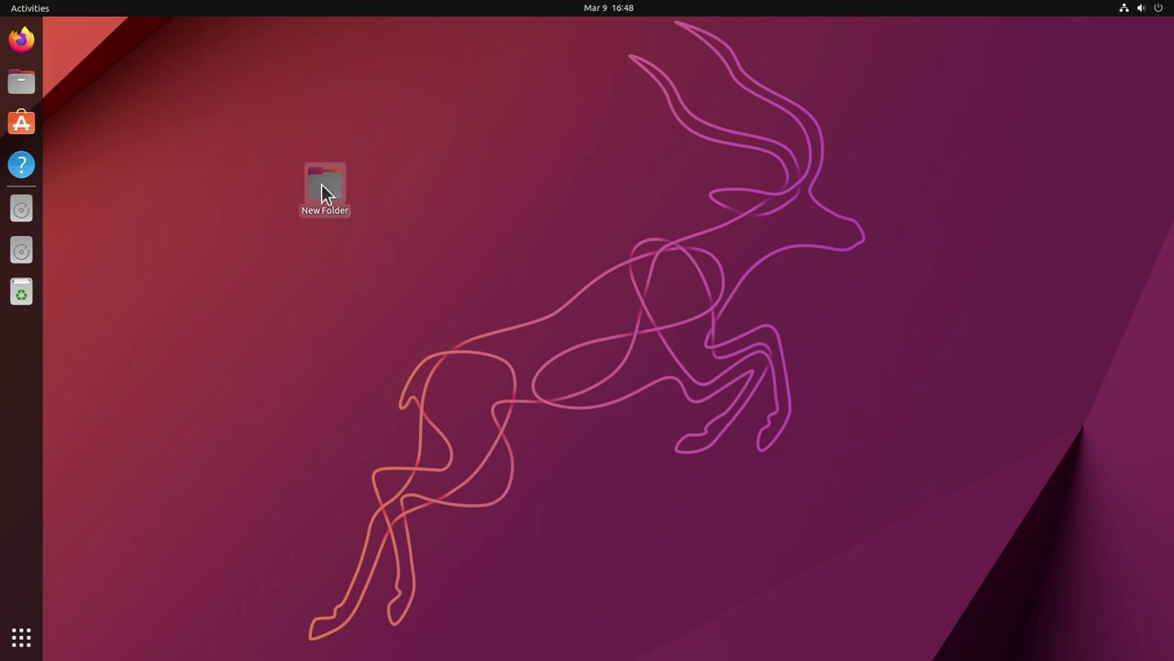
key(Delete)
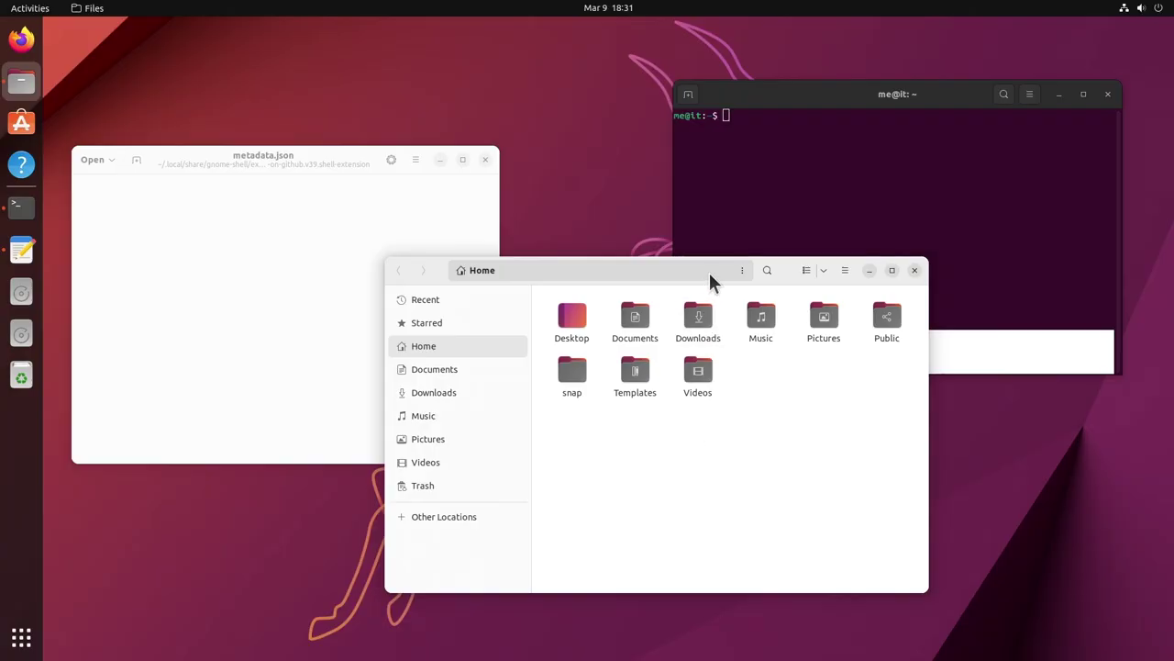
Step: Tile Files bottom-left and Text Editor top-left, then split terminal left, Text Editor right
drag(709, 273, 4, 633)
click(223, 200)
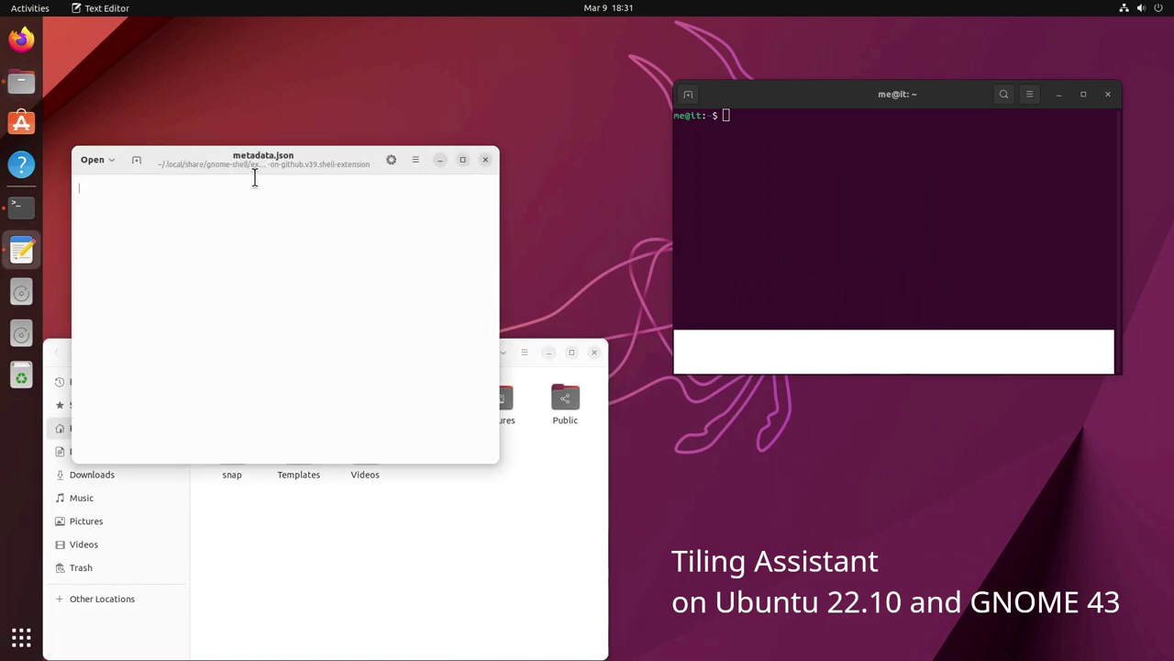
drag(246, 170, 3, 16)
drag(785, 105, 1172, 292)
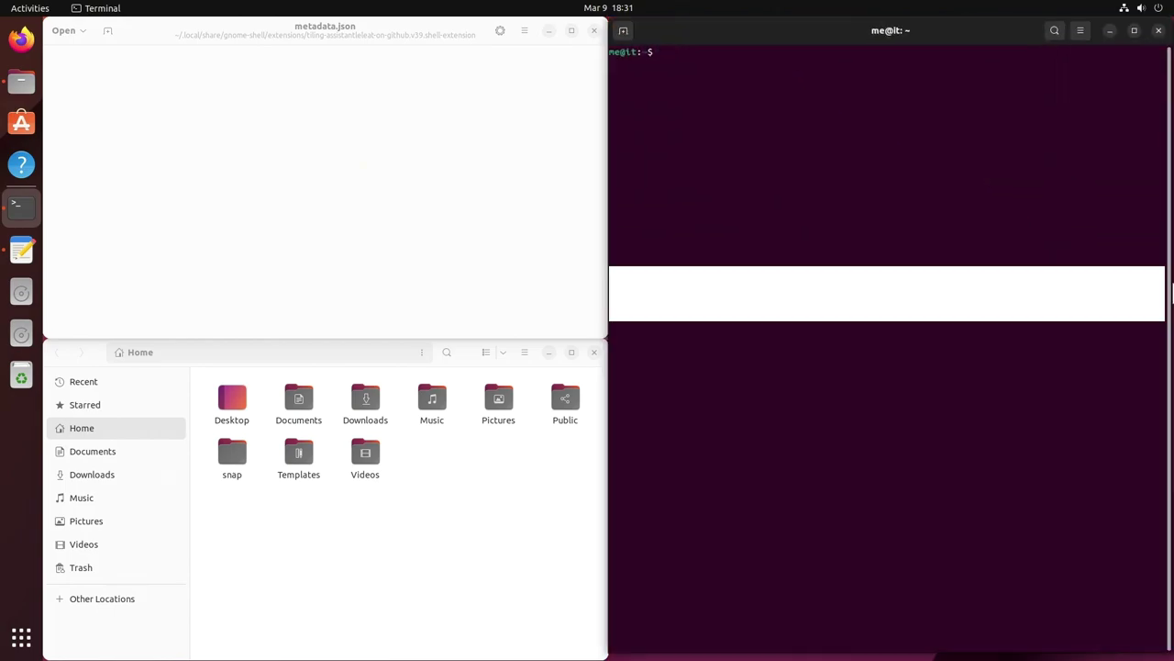
click(414, 37)
key(super+Right)
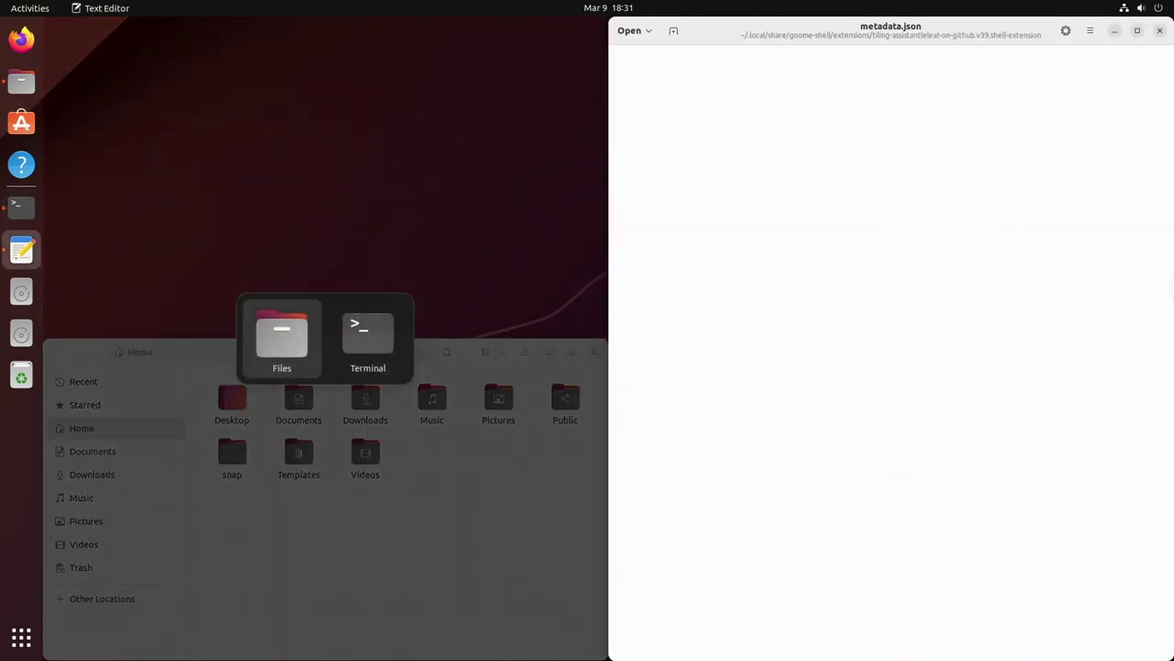
click(374, 357)
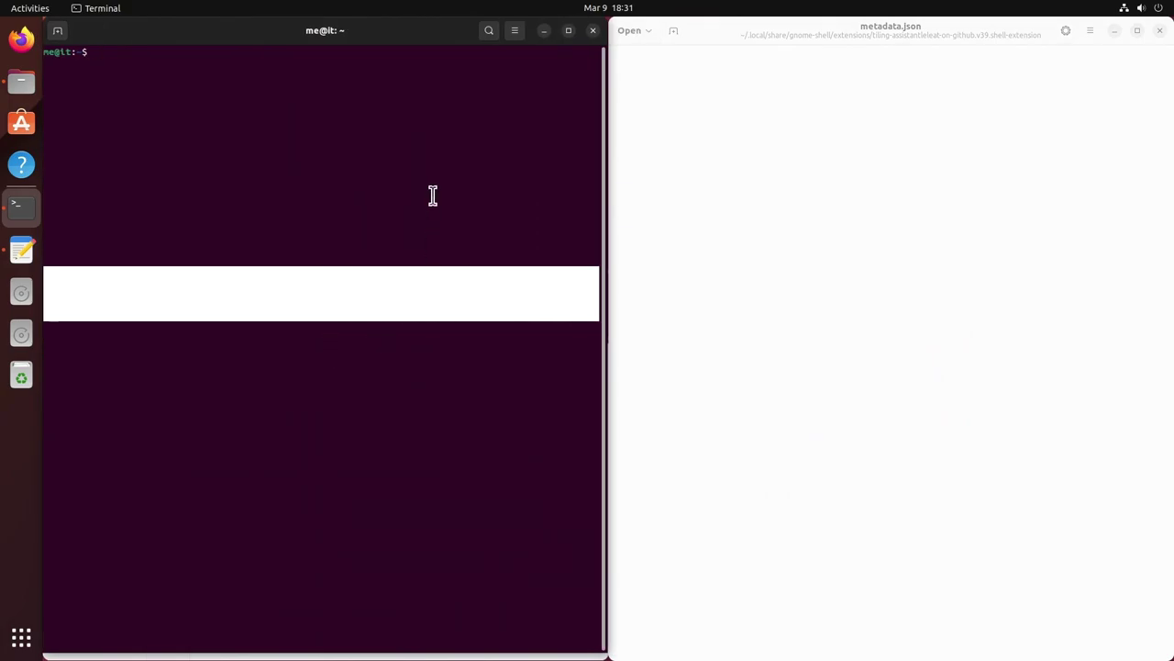
Step: Put Text Editor bottom-right with Files top-right, then retile and move the terminal
drag(704, 37, 1171, 649)
click(889, 172)
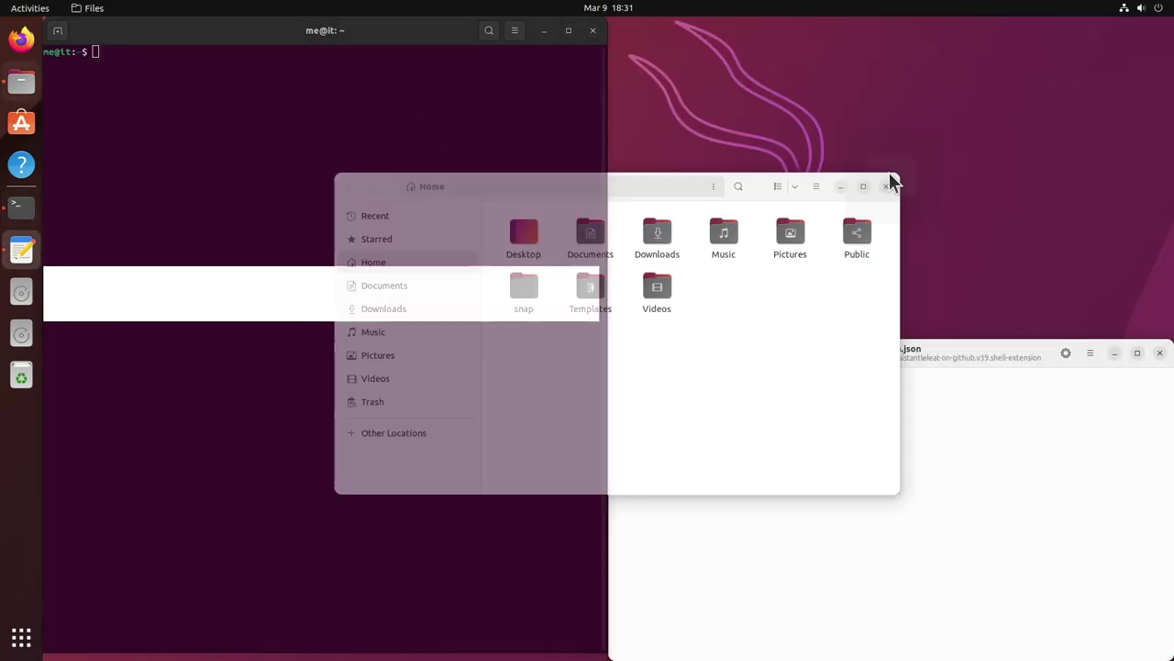
click(394, 105)
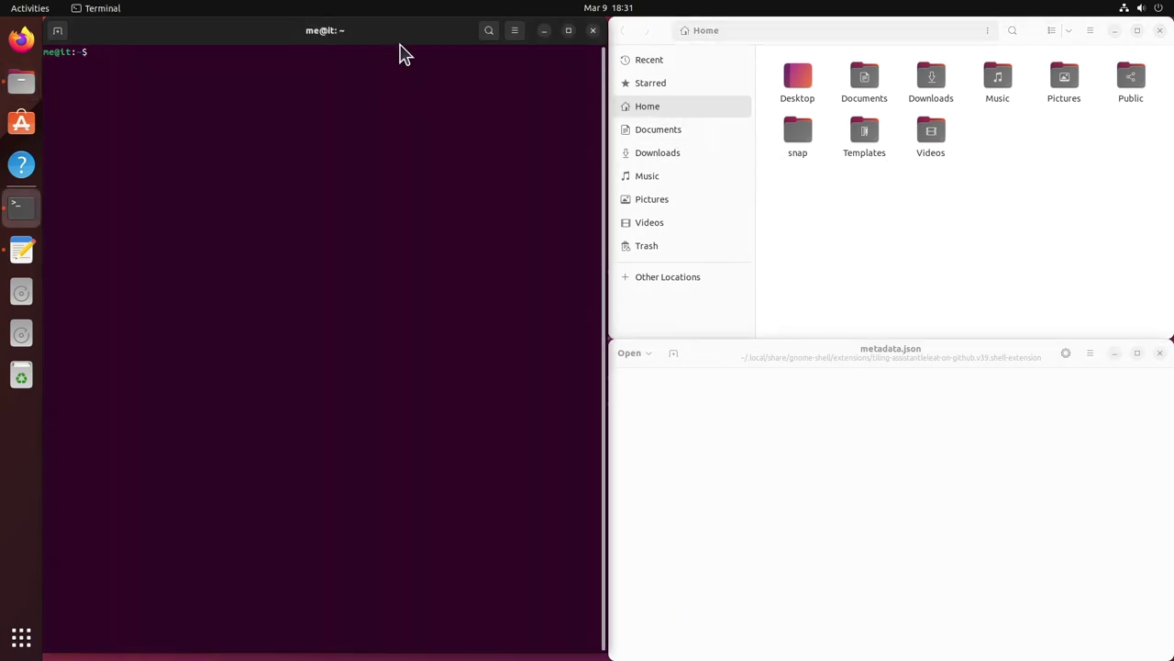
drag(404, 53, 1171, 331)
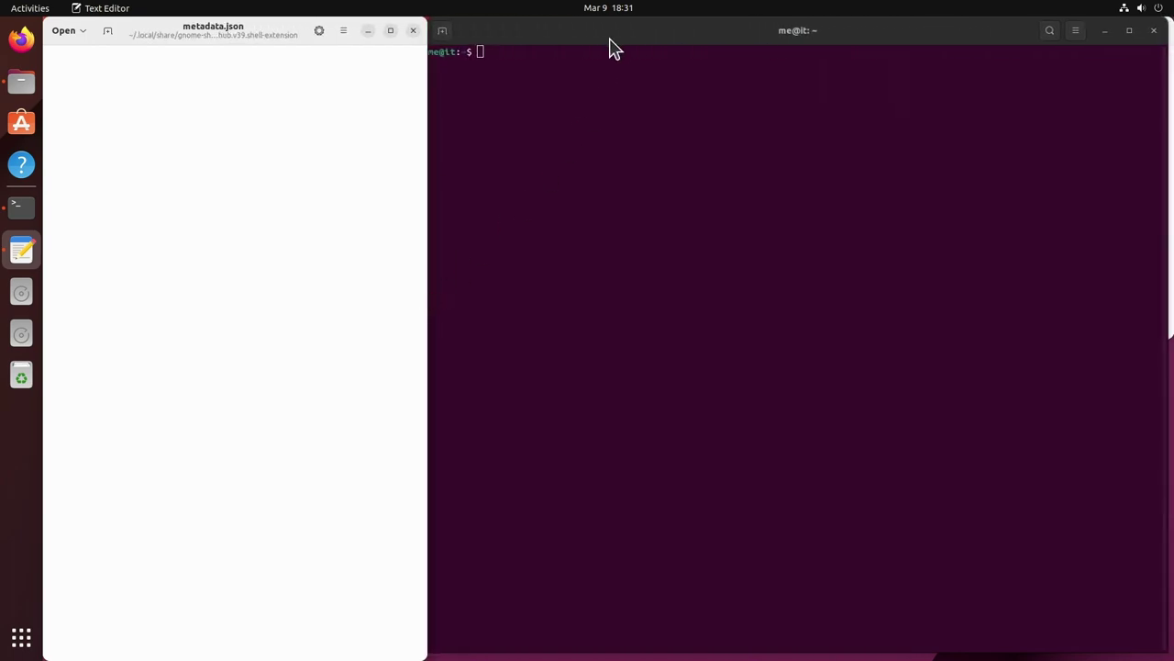
drag(615, 49, 579, 399)
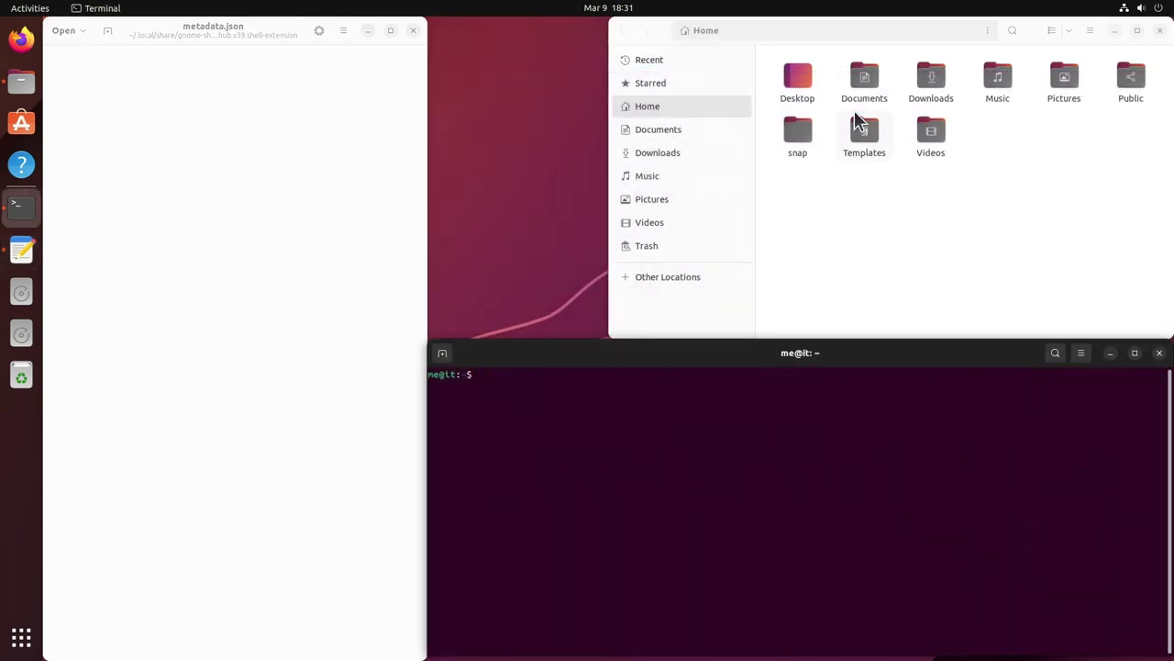
Step: Tile Files into the top-right quarter and widen the Text Editor tile
drag(834, 29, 859, 3)
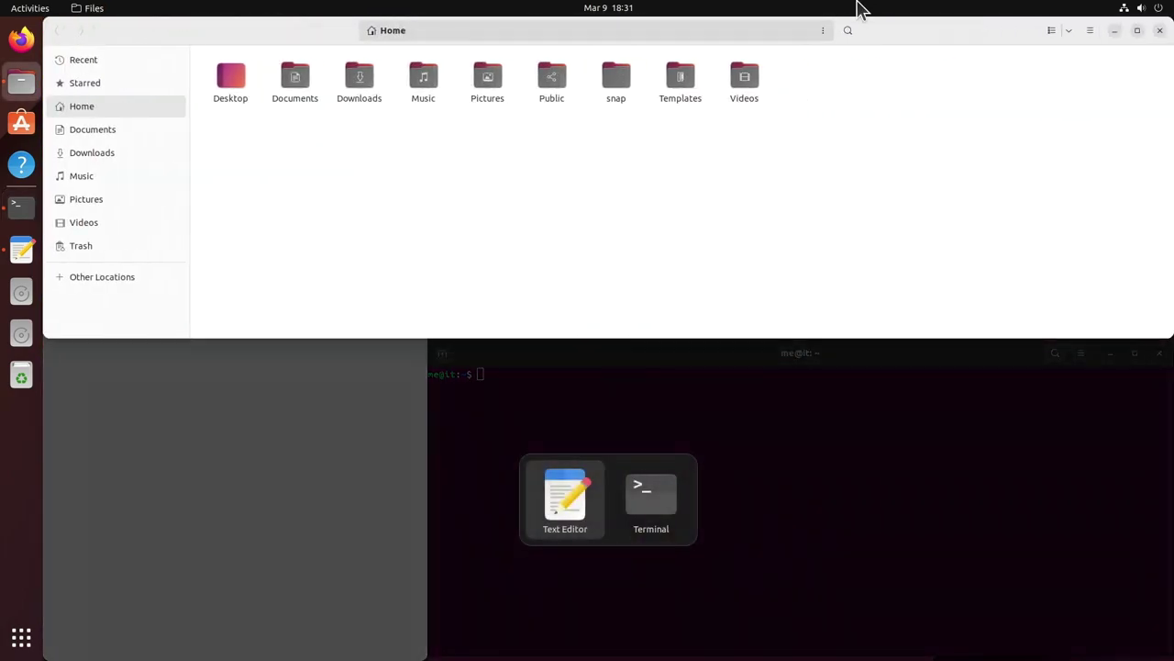
click(930, 322)
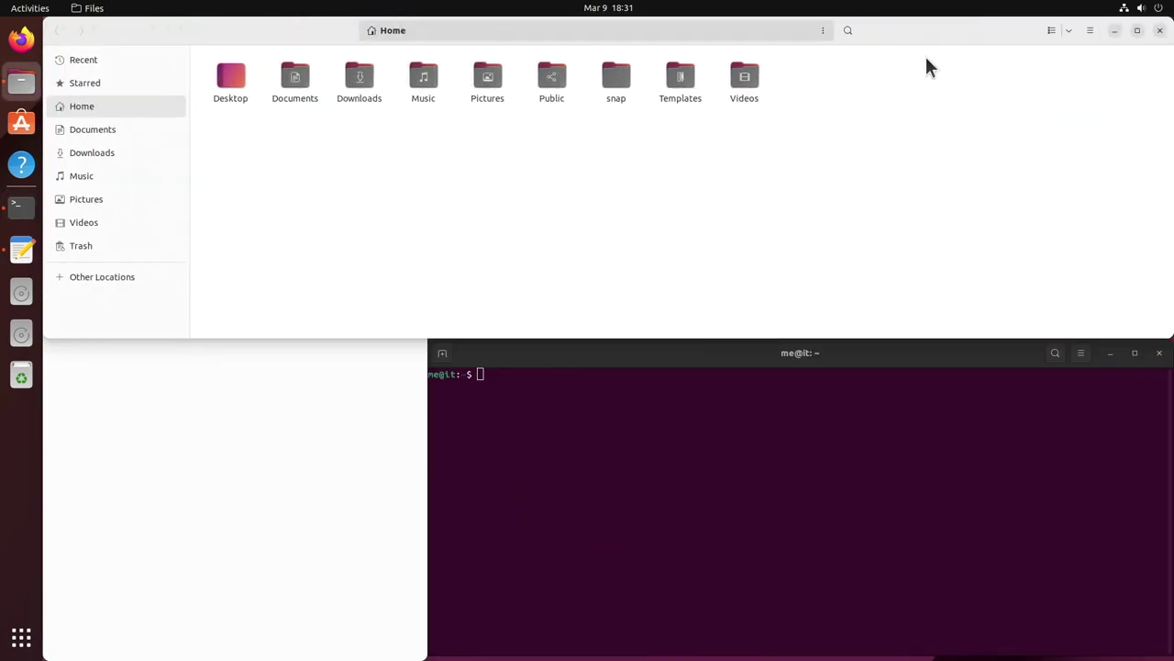
drag(927, 66, 1156, 27)
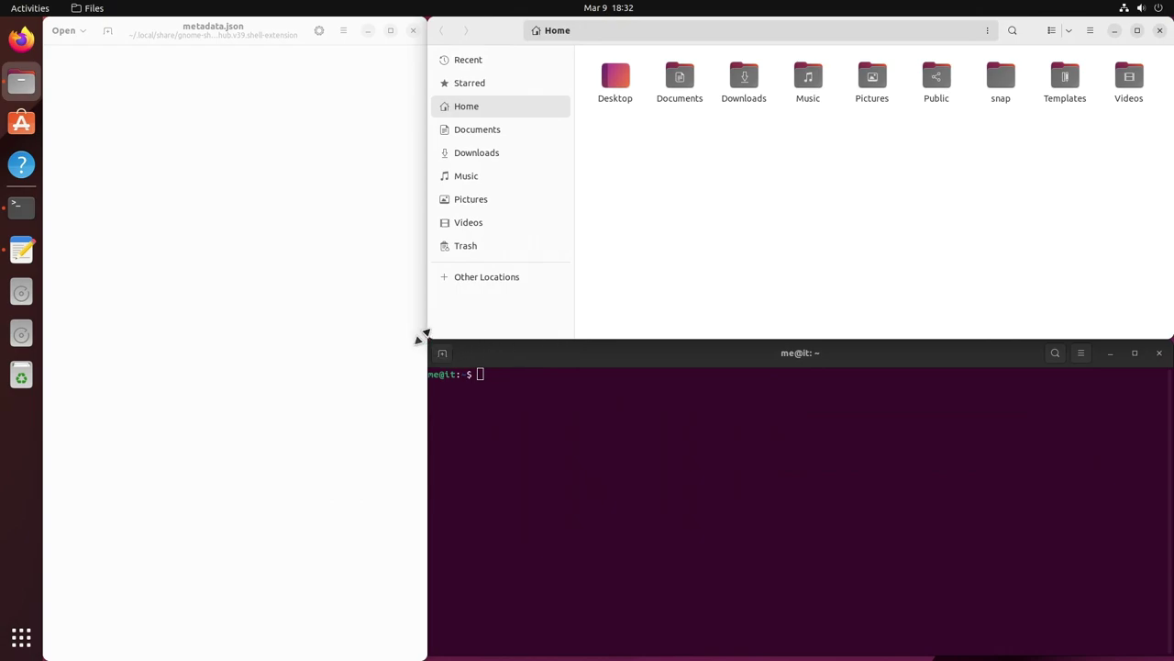
drag(424, 335, 595, 352)
Step: Scroll down the GTK blog post and select its 'Languages' heading
click(658, 459)
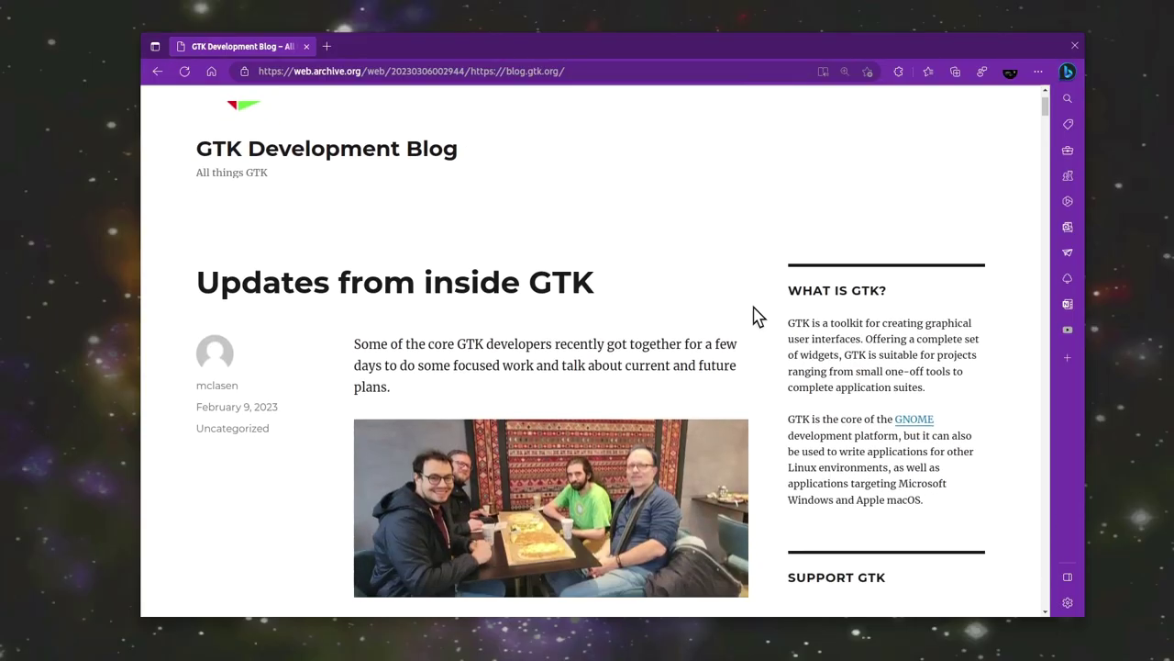
scroll(754, 315, down, 2)
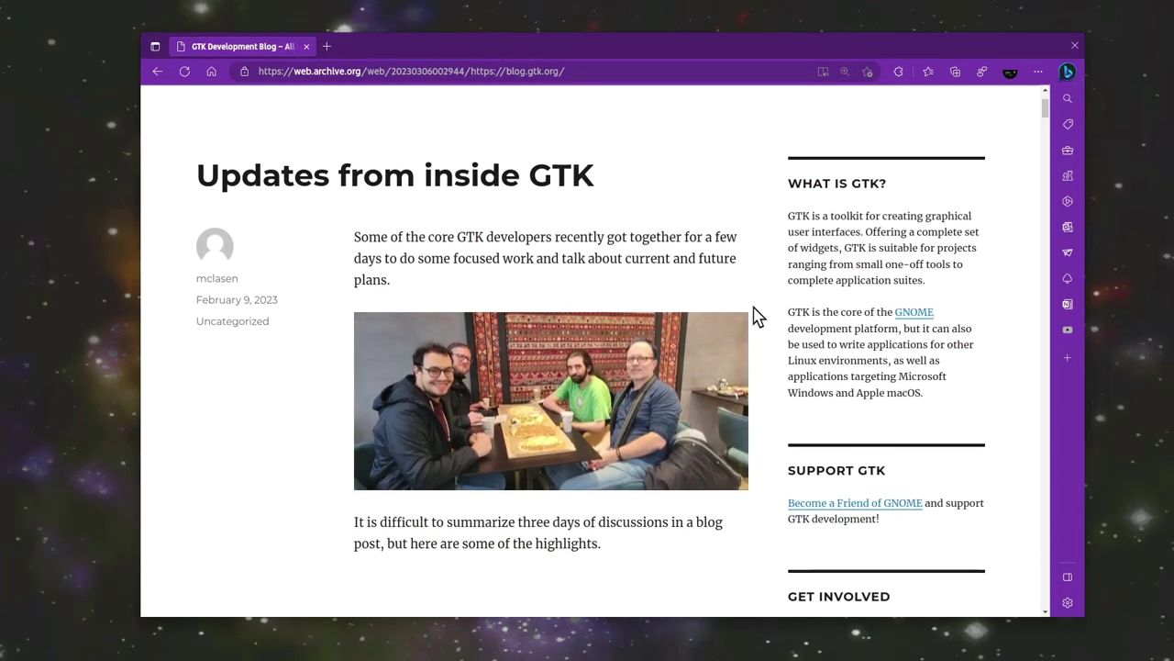
scroll(754, 315, down, 8)
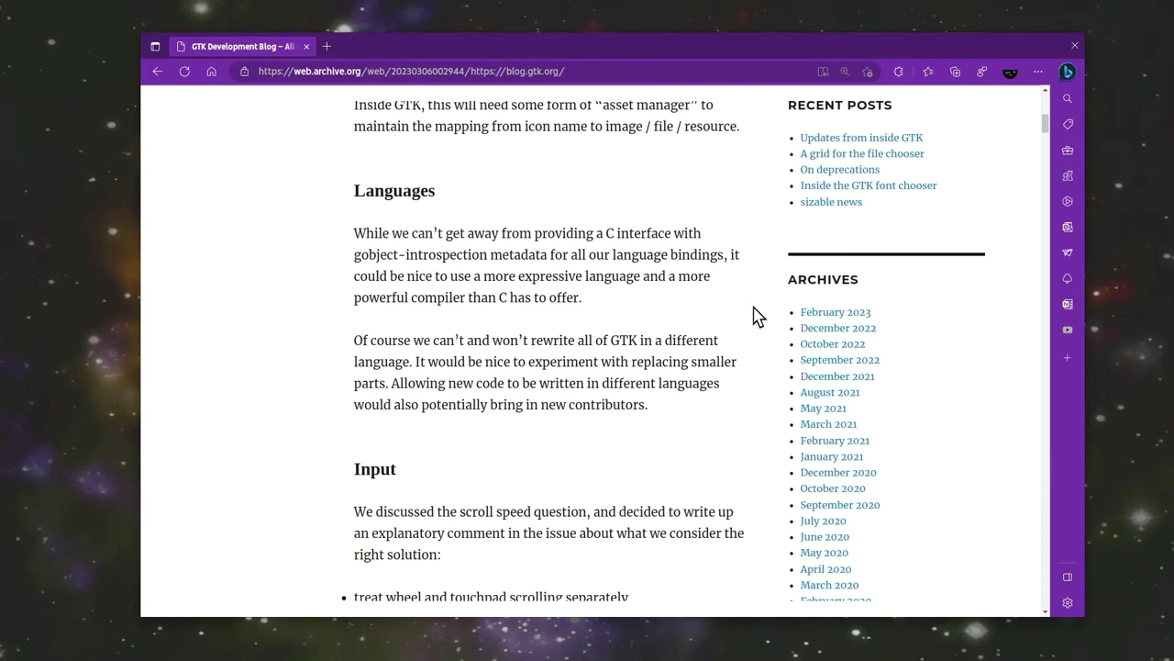
double_click(399, 191)
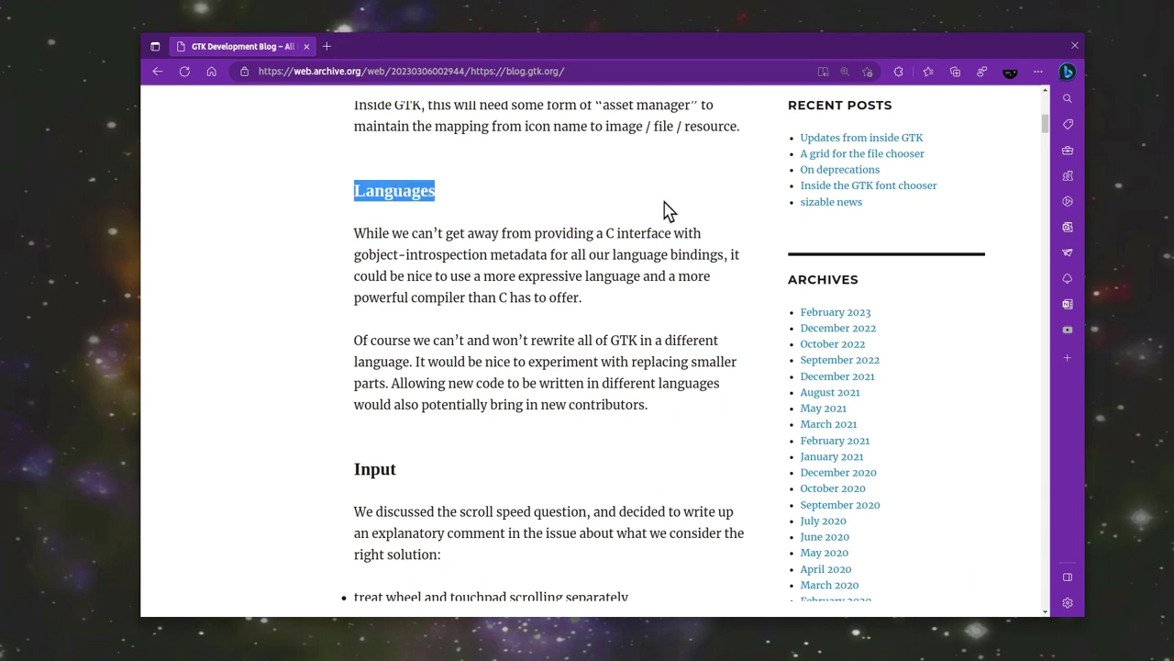